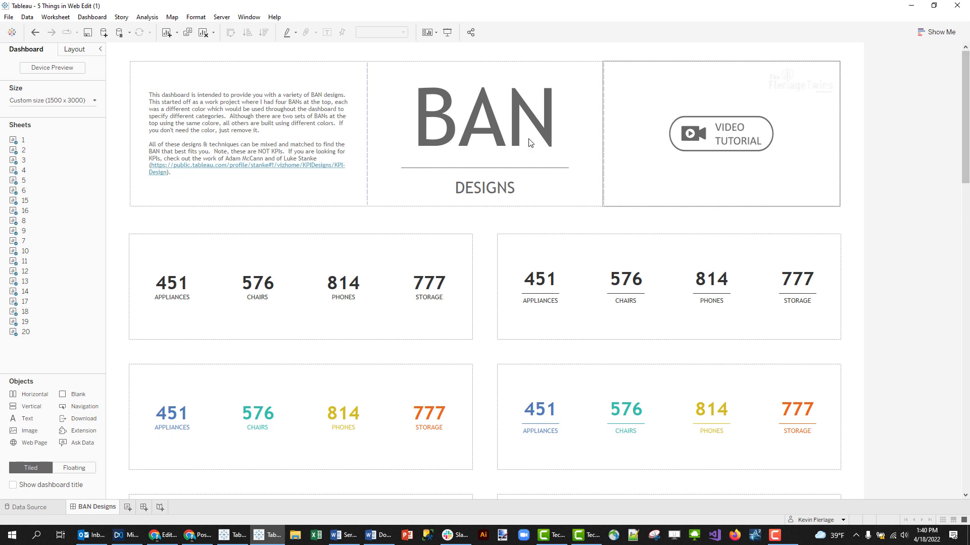
# - View the dashboard's description text in its text editor and close it without changes
pyautogui.click(345, 111)
pyautogui.click(372, 77)
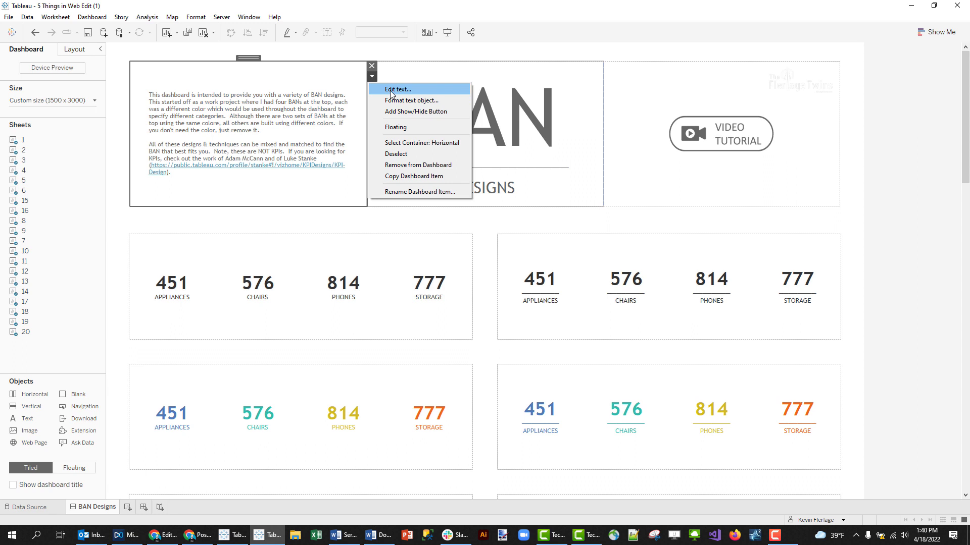
pyautogui.click(391, 91)
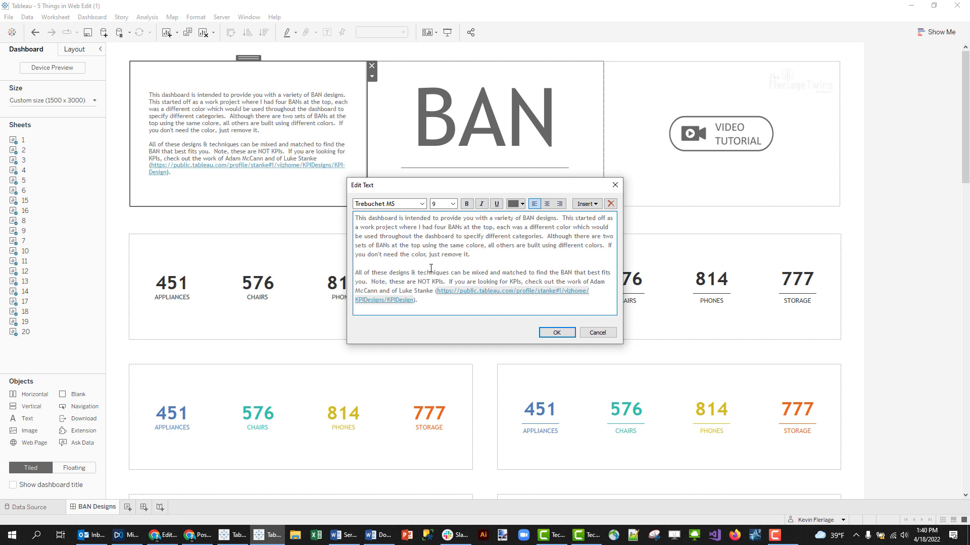
pyautogui.click(597, 332)
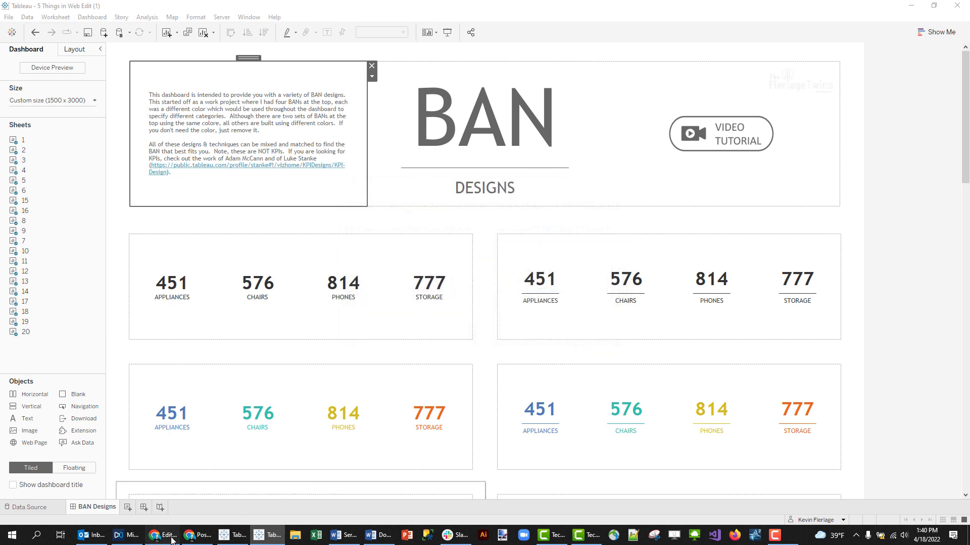
# - Switch to the Tableau Public web editor in Chrome and open the dashboard's description text for editing
pyautogui.click(163, 535)
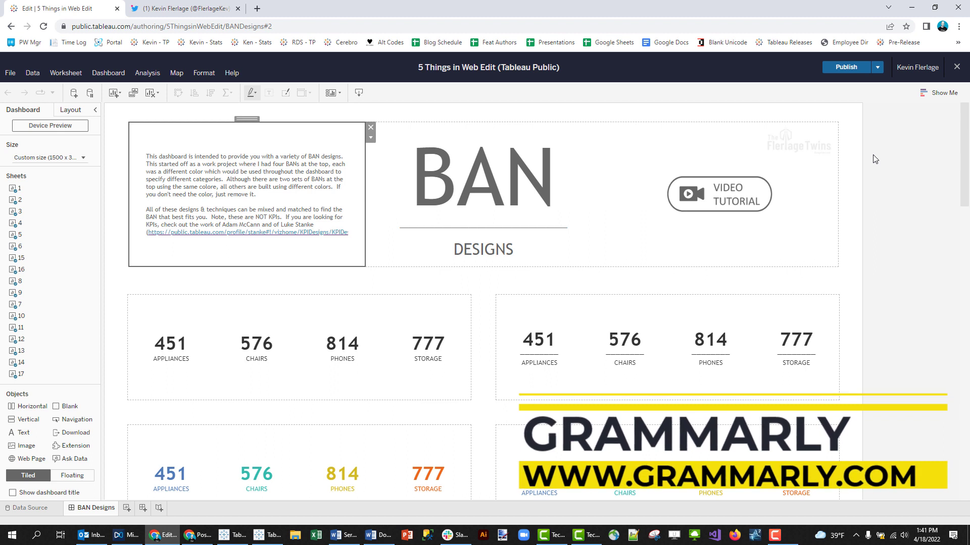
pyautogui.click(222, 10)
pyautogui.click(60, 9)
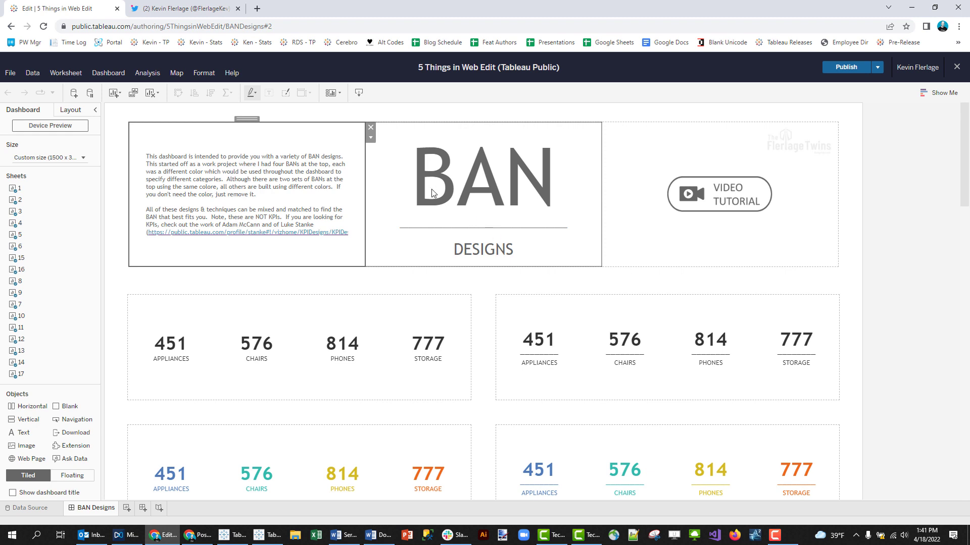
pyautogui.click(371, 138)
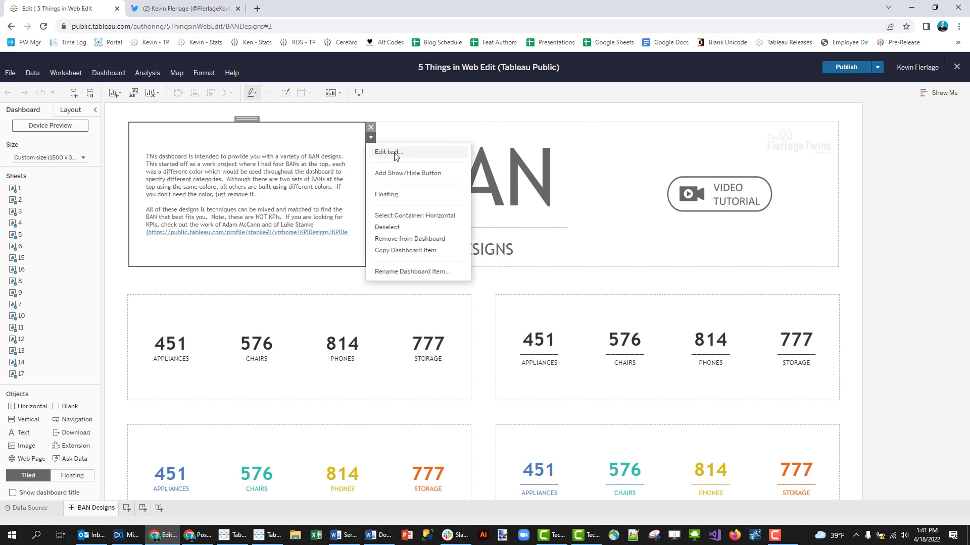
pyautogui.click(389, 152)
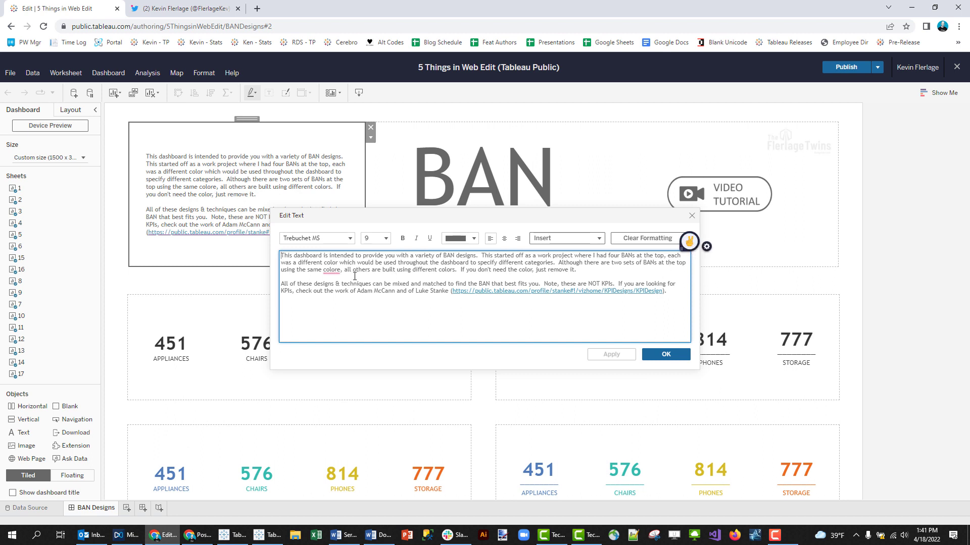
# - Accept Grammarly's suggestions to correct "colore" to "color" and remove "of" before the last author's name and "off" after "started"
pyautogui.moveTo(335, 272)
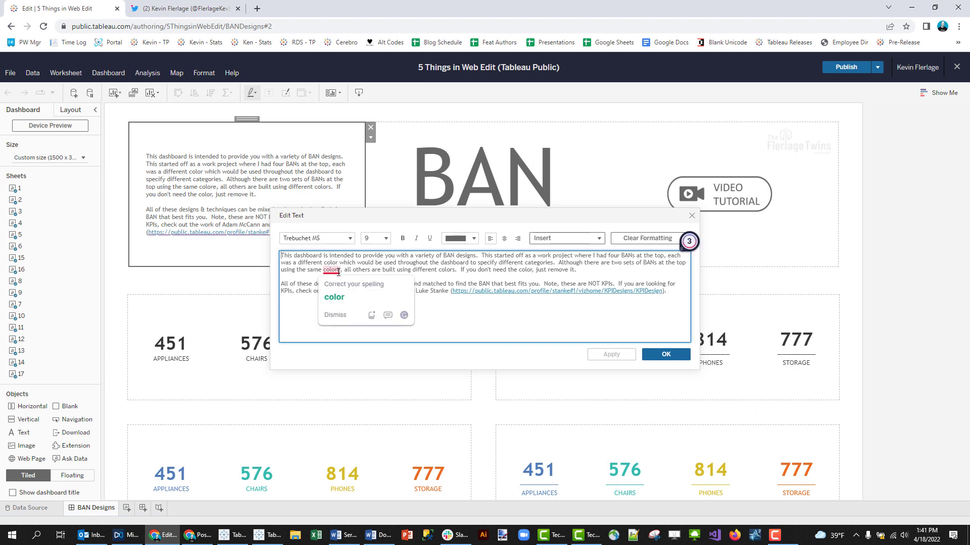
pyautogui.click(685, 250)
pyautogui.click(533, 214)
pyautogui.click(531, 215)
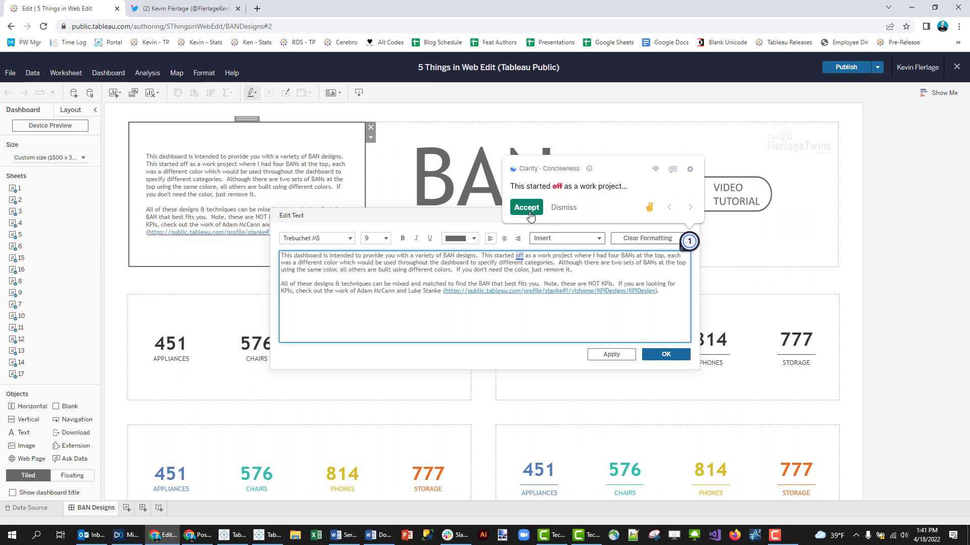
pyautogui.click(531, 216)
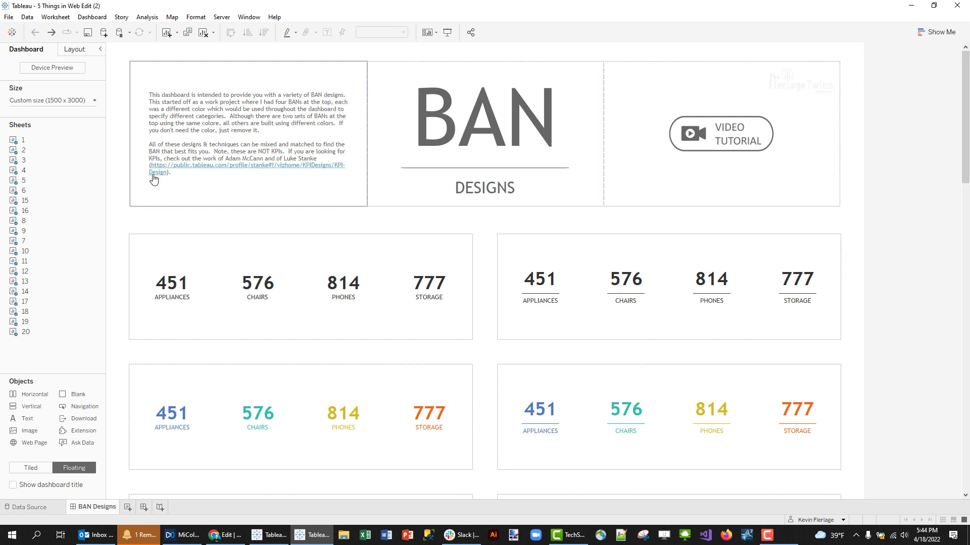
# - Open the KPI Designs link from the description in Tableau Desktop, copy the page's URL, close the page and return to the dashboard
pyautogui.click(234, 166)
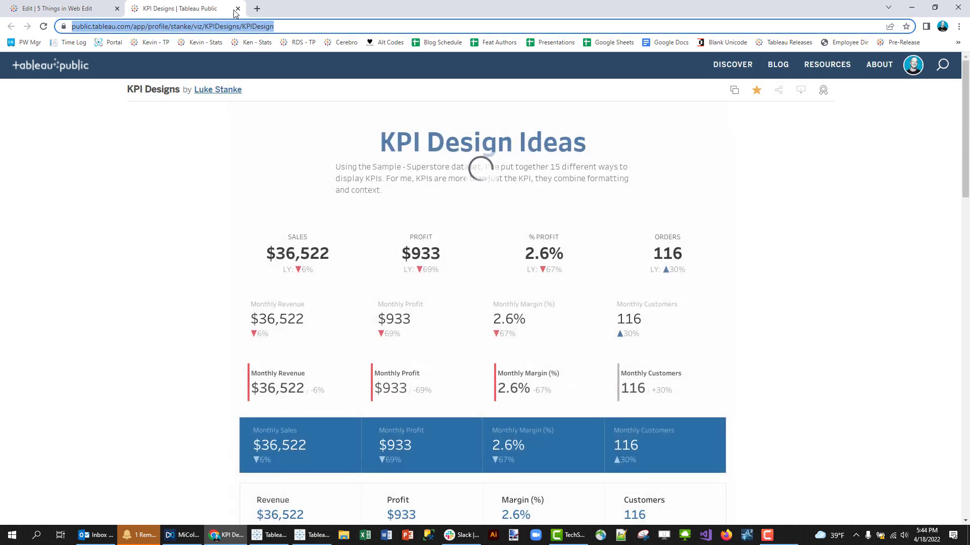
pyautogui.click(238, 9)
pyautogui.hotkey('alt', 'Tab')
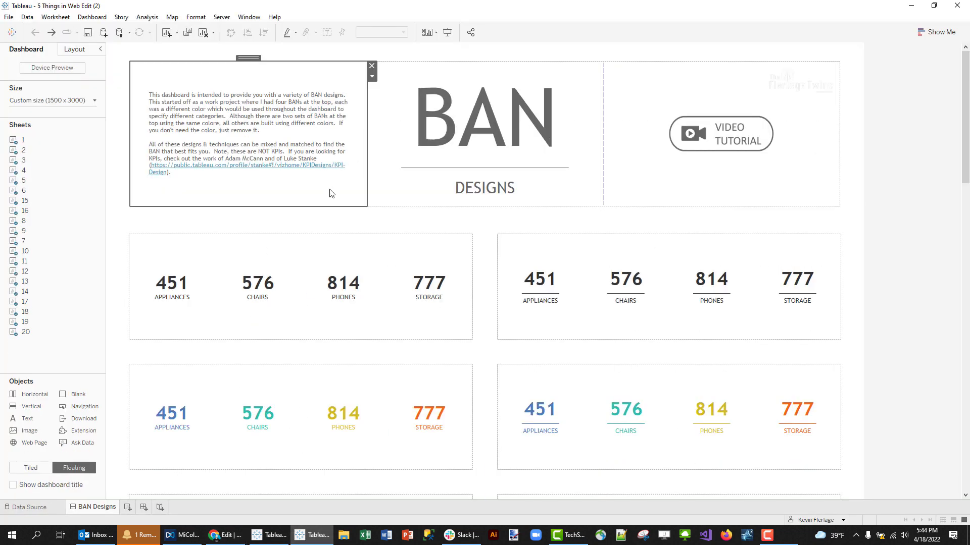
# - Delete the parenthesised KPI Designs URL from the description text, ending the sentence with a period after the last author's name
pyautogui.click(372, 77)
pyautogui.click(386, 86)
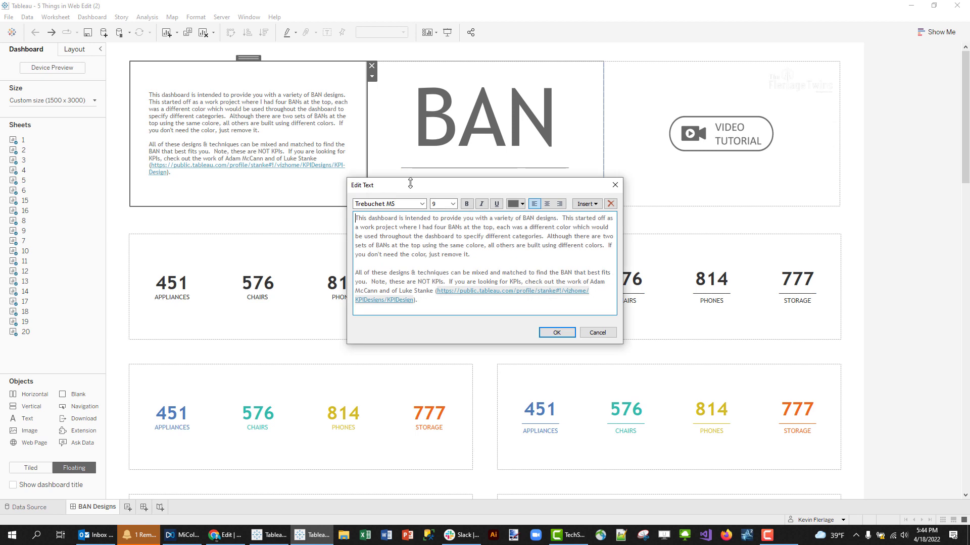
pyautogui.moveTo(432, 291)
pyautogui.mouseDown()
pyautogui.moveTo(405, 292)
pyautogui.moveTo(436, 293)
pyautogui.mouseUp()
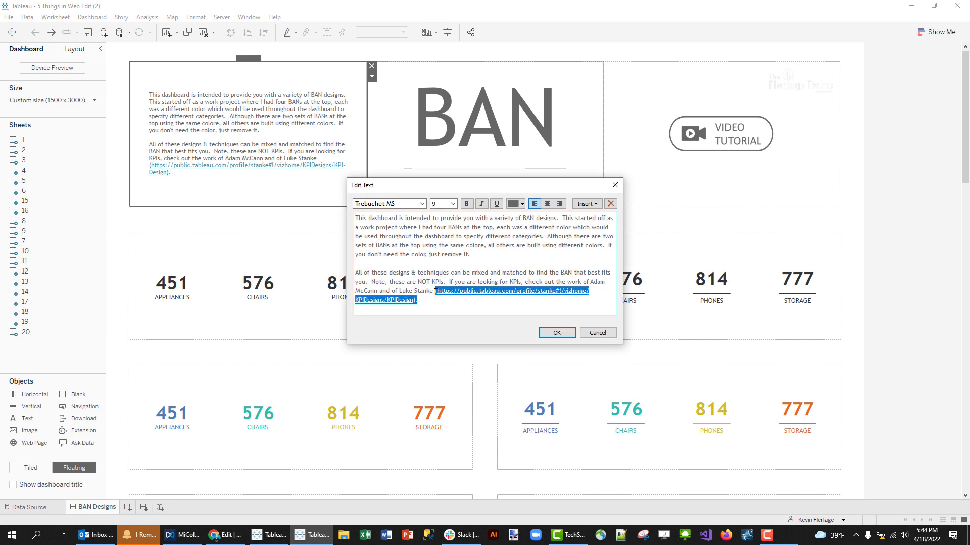
pyautogui.press('Delete')
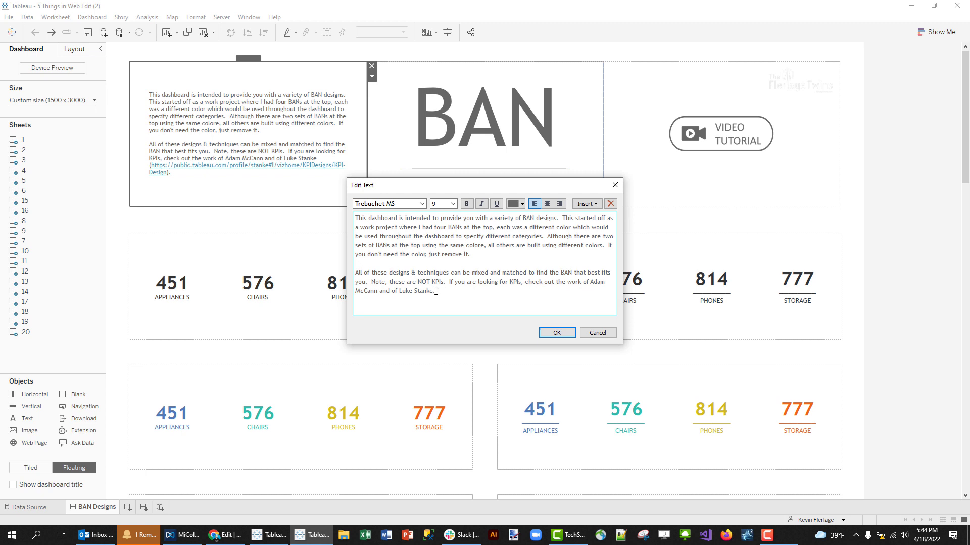
pyautogui.moveTo(433, 291); pyautogui.dragTo(401, 293)
pyautogui.rightClick(421, 292)
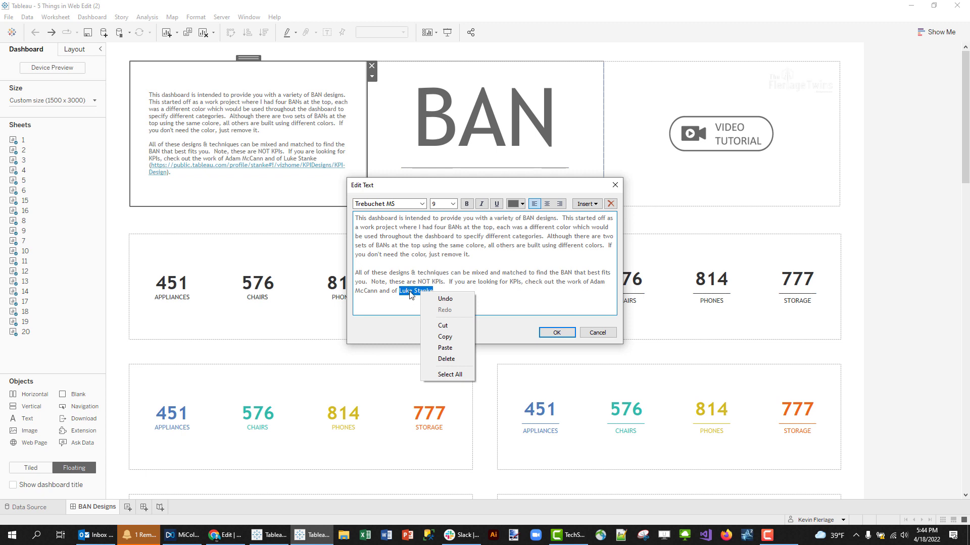
pyautogui.click(459, 275)
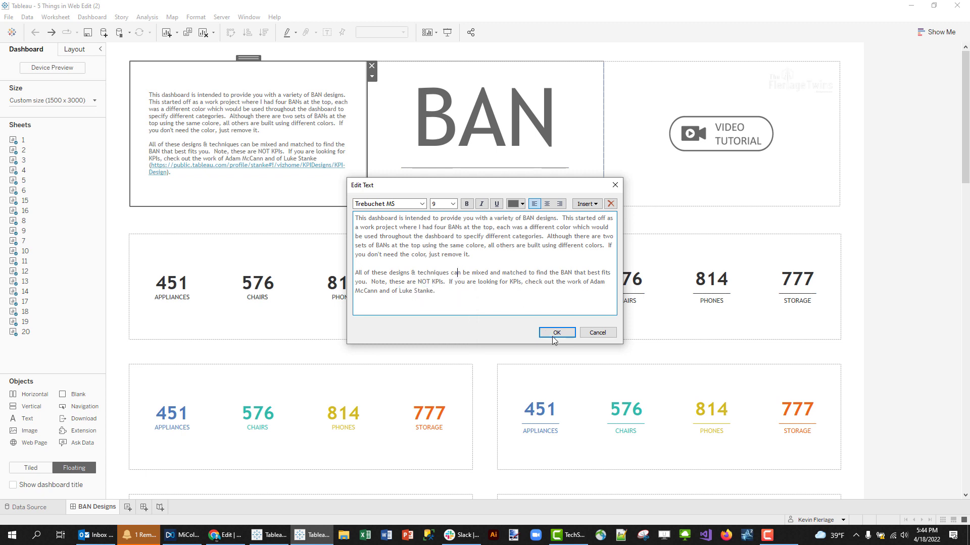
pyautogui.click(565, 337)
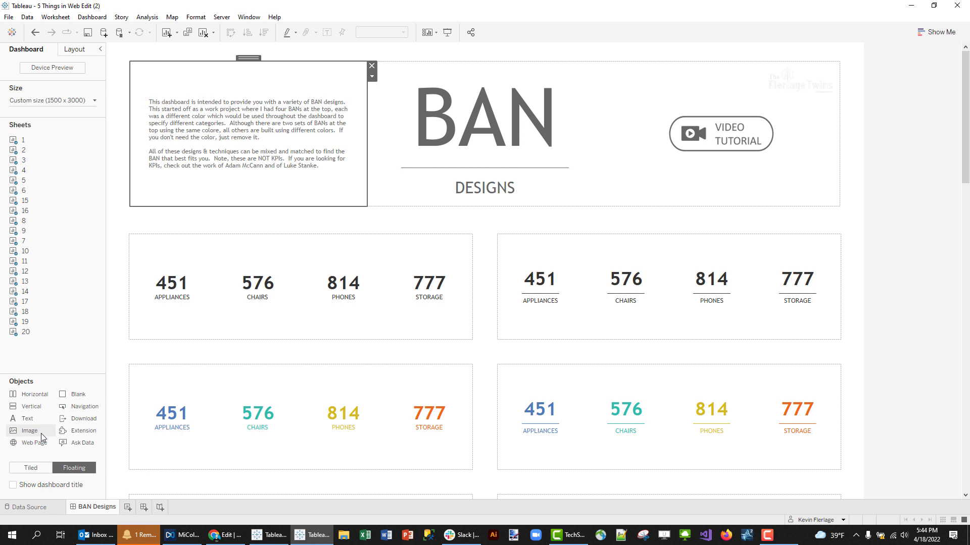
# - Place the floating image Transparent Website.png over the last author's name, fitted and centered, with the copied KPI Designs URL as its link
pyautogui.moveTo(28, 432); pyautogui.dragTo(305, 172)
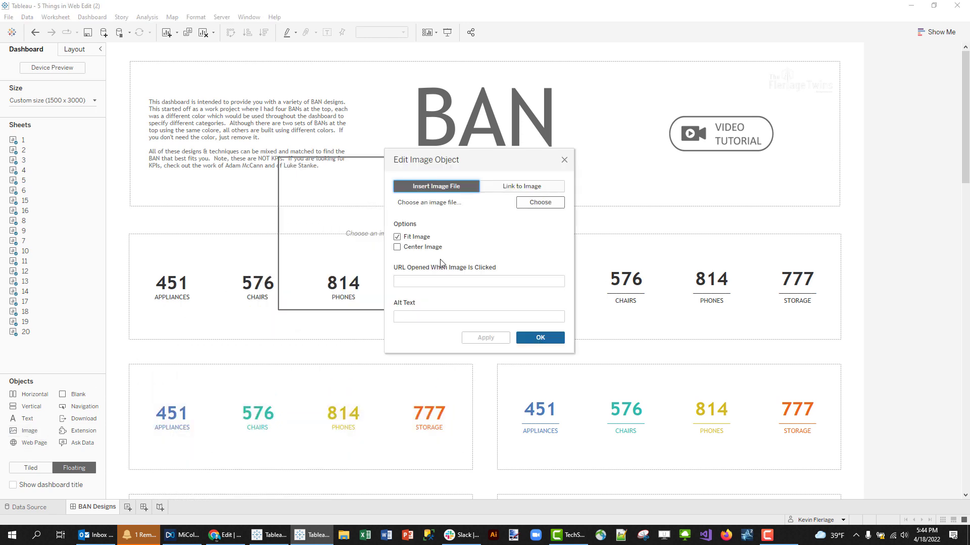
pyautogui.click(540, 204)
pyautogui.doubleClick(769, 247)
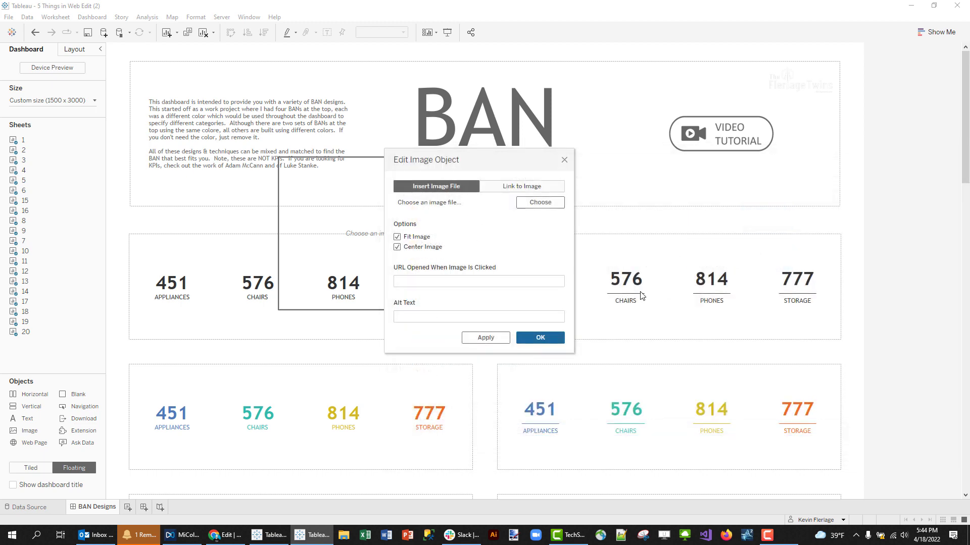
pyautogui.click(447, 282)
pyautogui.hotkey('ctrl', 'v')
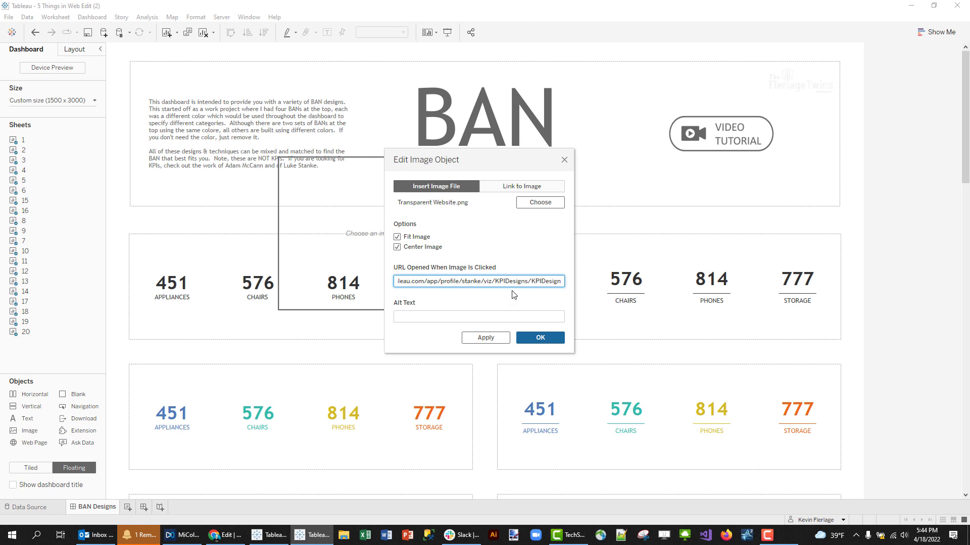
pyautogui.click(541, 339)
pyautogui.moveTo(534, 320); pyautogui.dragTo(332, 186)
# - Format the last author's name in the description as blue, underlined text so it looks like a hyperlink
pyautogui.click(328, 130)
pyautogui.click(372, 77)
pyautogui.click(391, 86)
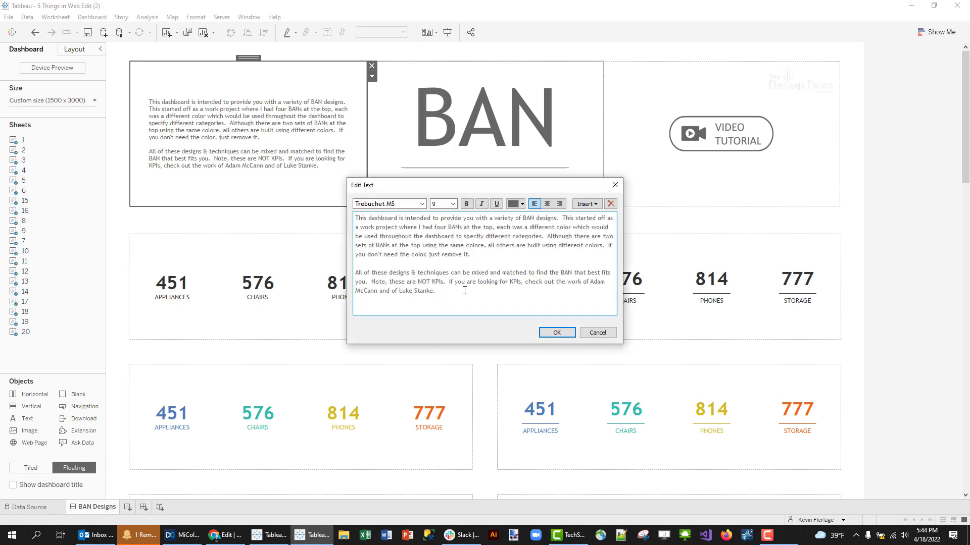
pyautogui.moveTo(434, 291); pyautogui.dragTo(399, 291)
pyautogui.click(522, 204)
pyautogui.click(529, 212)
pyautogui.click(497, 203)
pyautogui.click(557, 333)
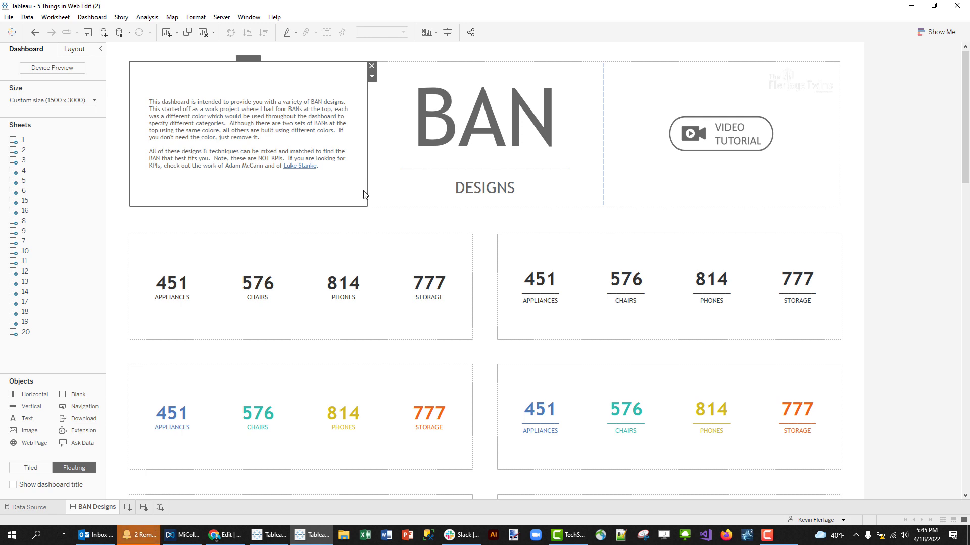
# - Switch to the web editor in Chrome and replace the parenthesised URL at the end of the description with a period
pyautogui.click(225, 536)
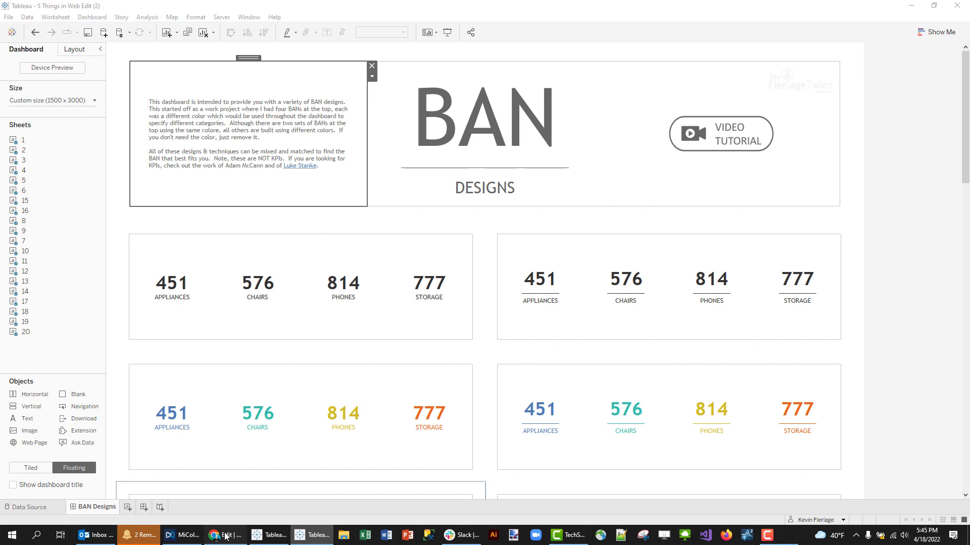
pyautogui.click(371, 139)
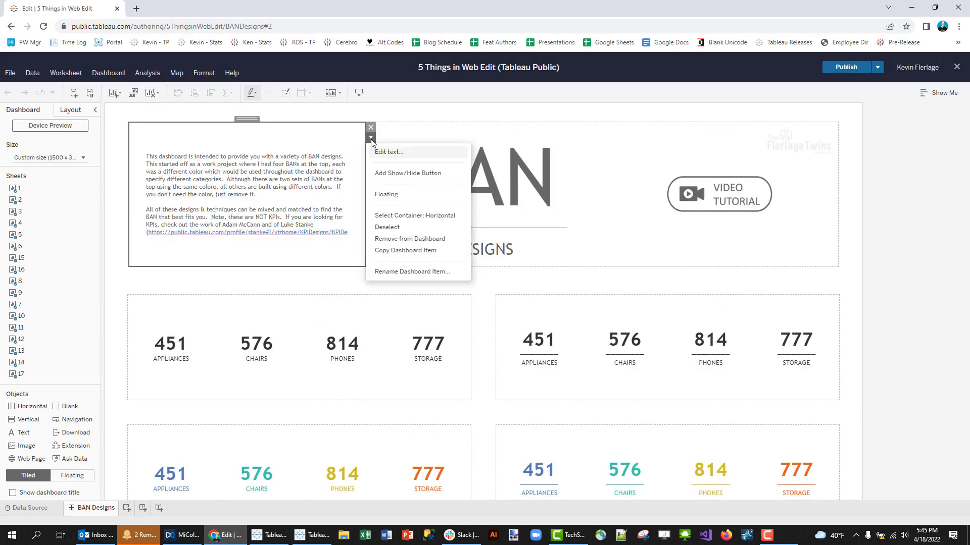
pyautogui.click(380, 152)
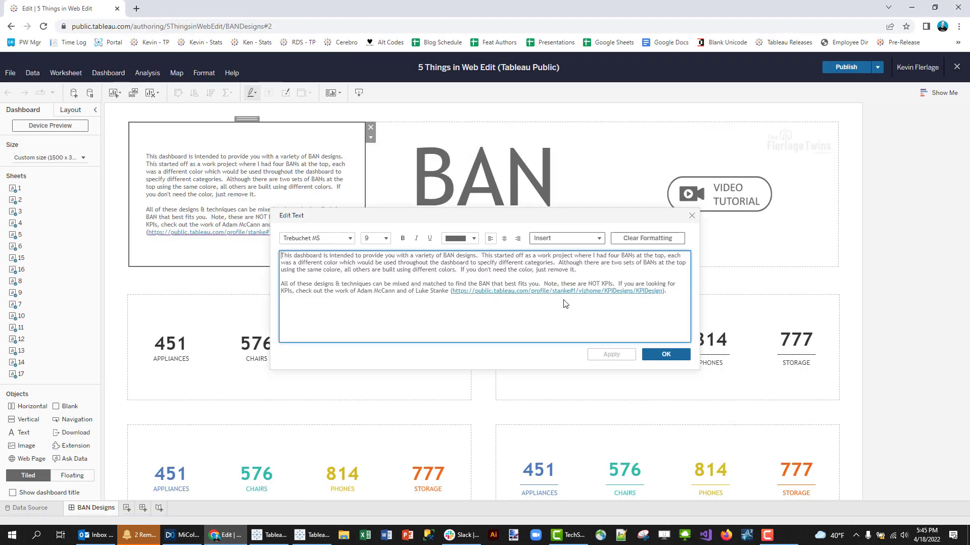
pyautogui.moveTo(668, 291); pyautogui.dragTo(450, 292)
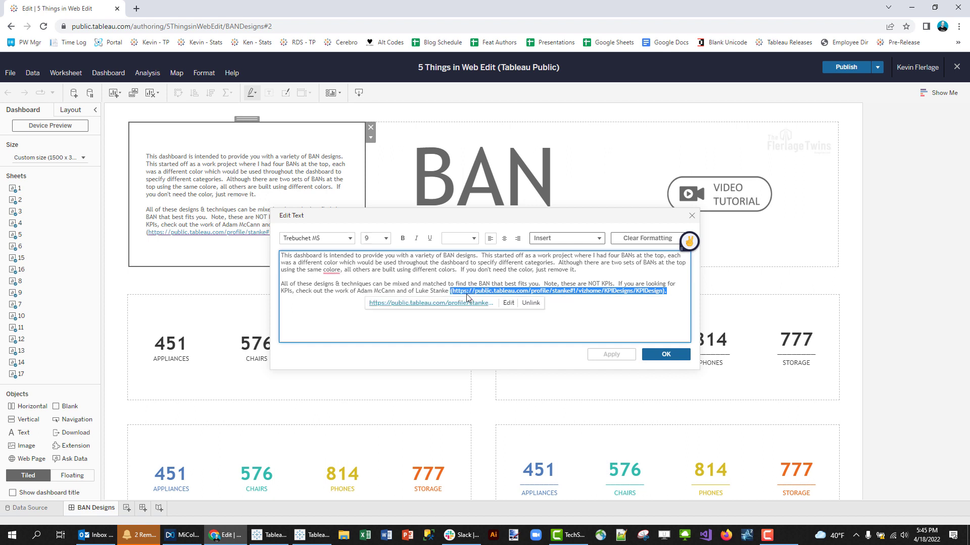
pyautogui.press('BackSpace')
pyautogui.write('.')
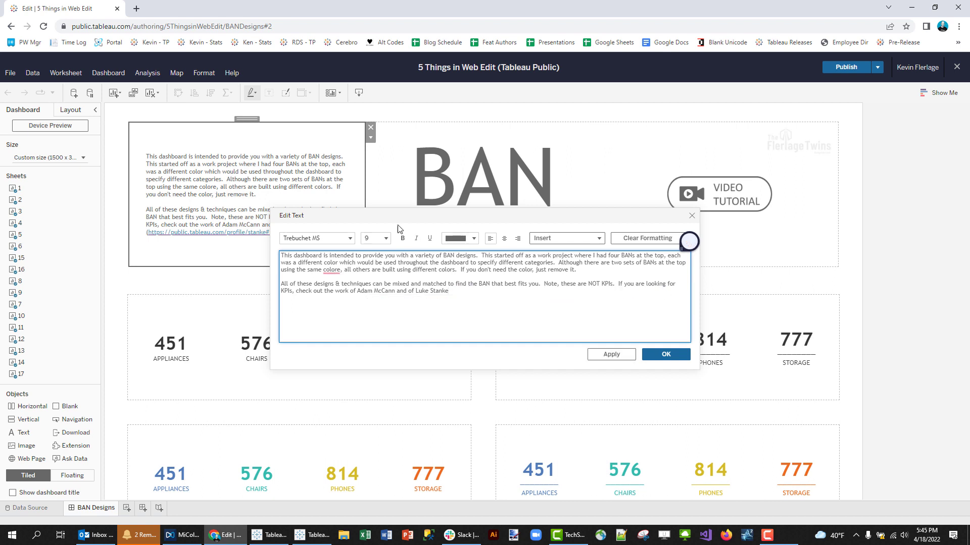
# - Hyperlink the last author's name in the description to the copied KPI Designs URL, apply it, and test the link
pyautogui.moveTo(449, 291); pyautogui.dragTo(416, 292)
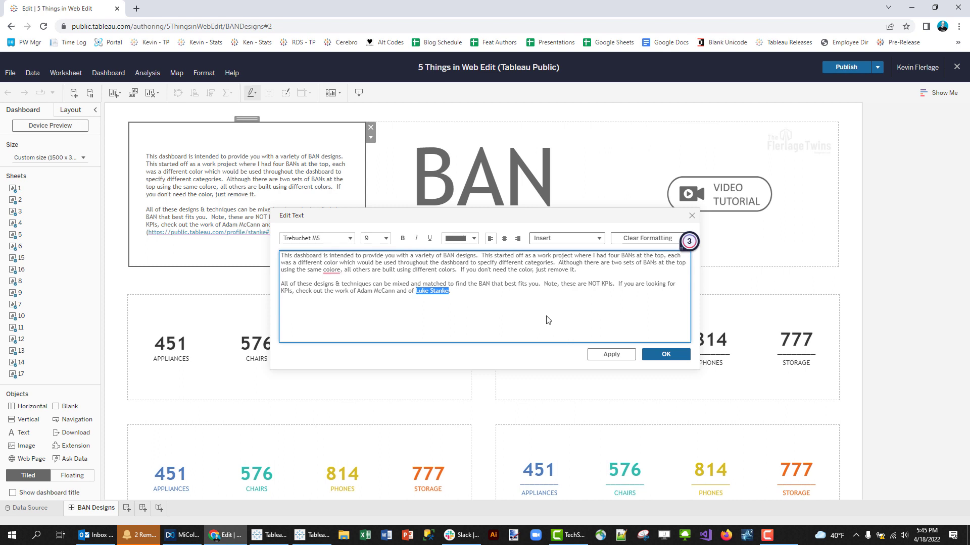
pyautogui.hotkey('ctrl', 'u')
pyautogui.click(665, 354)
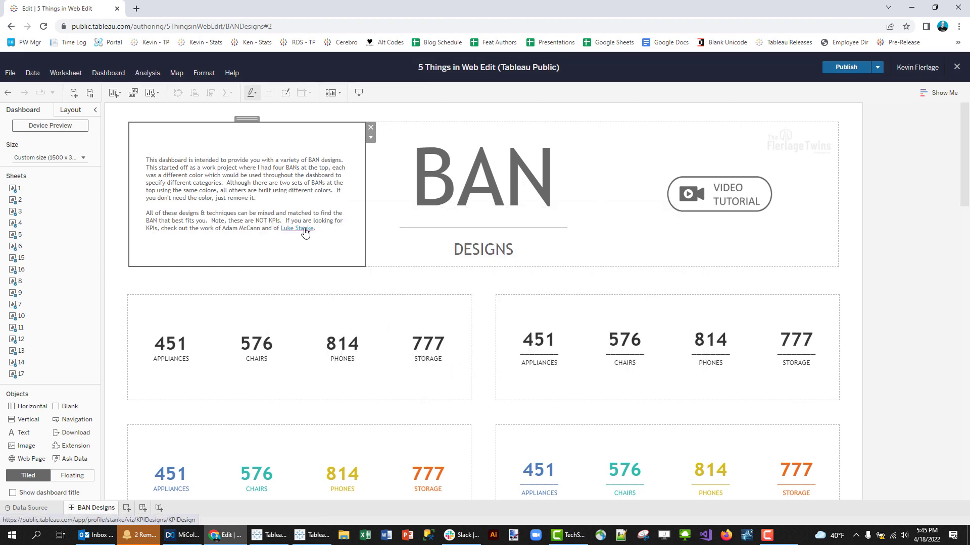
pyautogui.click(304, 228)
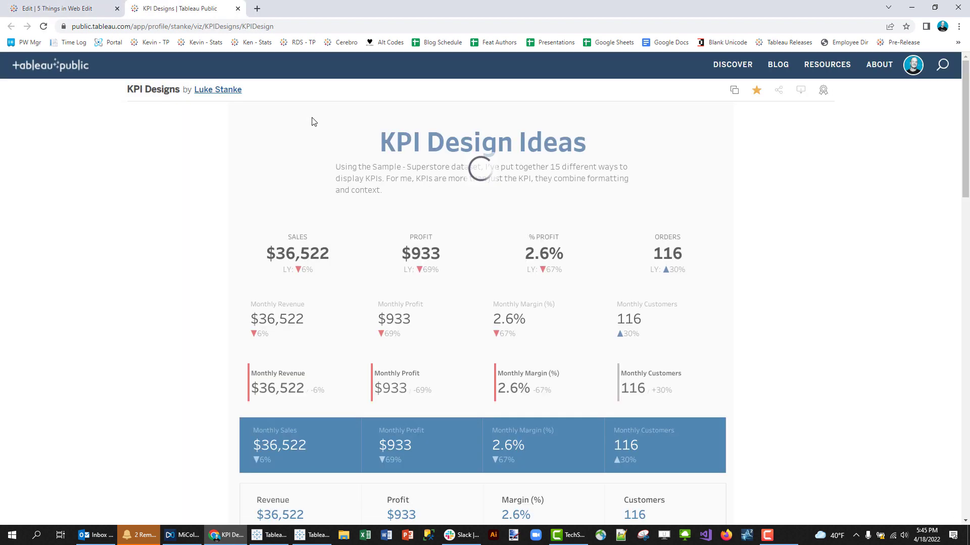
pyautogui.hotkey('ctrl', 'w')
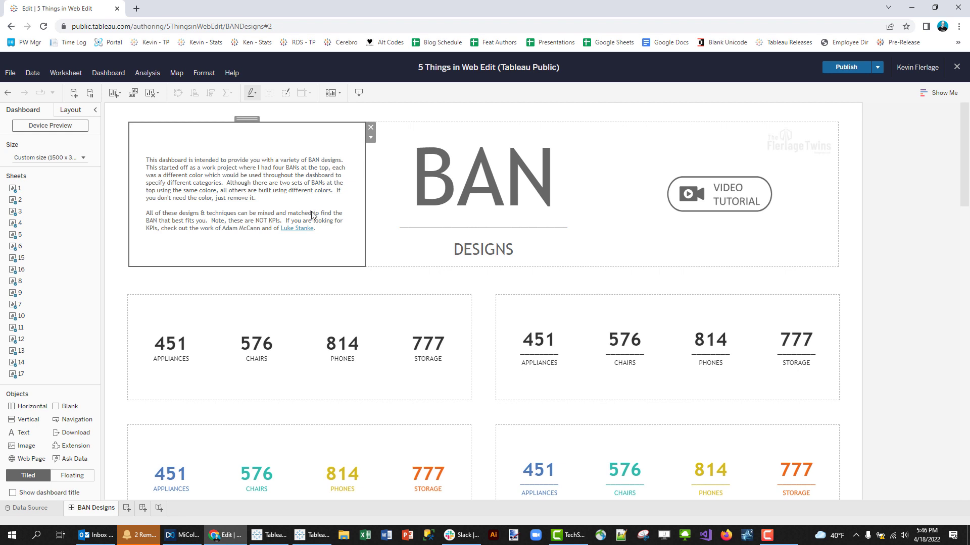
# - Inspect the text and address of the author's hyperlink in the description, leaving both unchanged
pyautogui.click(370, 137)
pyautogui.click(387, 150)
pyautogui.click(435, 292)
pyautogui.click(488, 303)
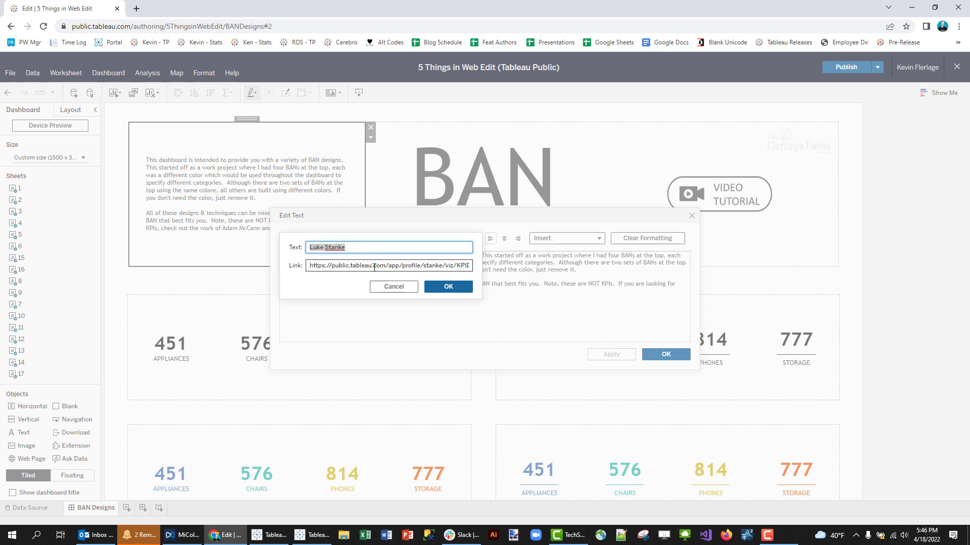
pyautogui.click(402, 287)
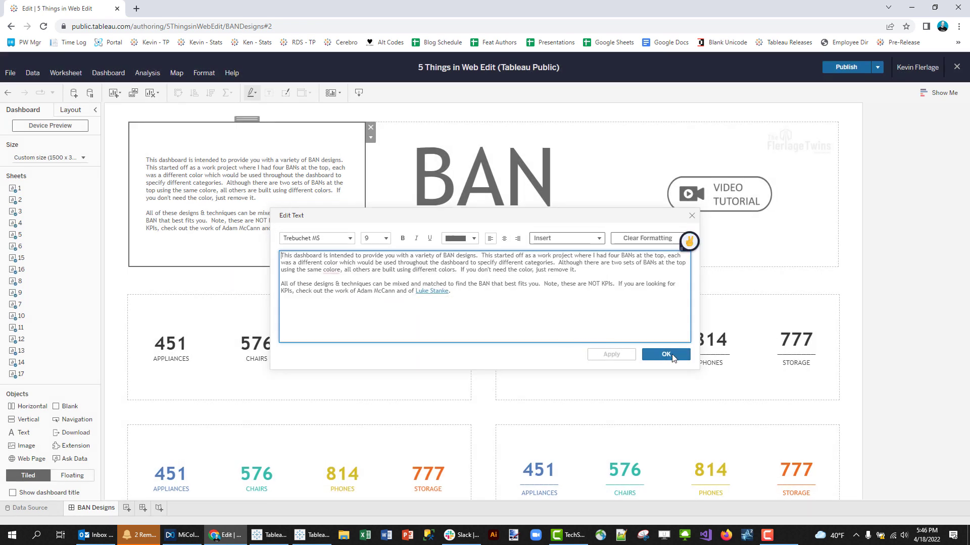
pyautogui.click(666, 355)
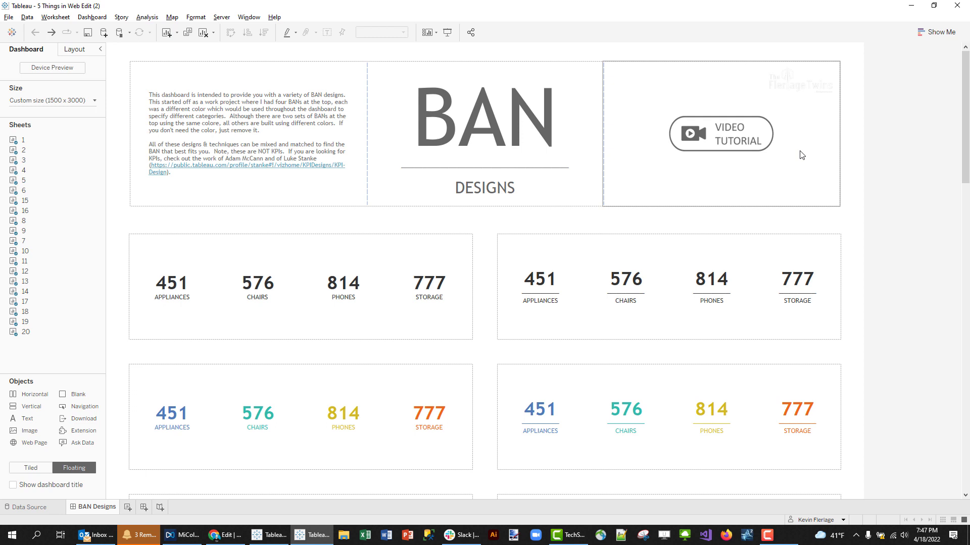
# - Switch to the web editor in Chrome and examine the enlarged dashboard header from the description text across to the video tutorial image
pyautogui.click(225, 535)
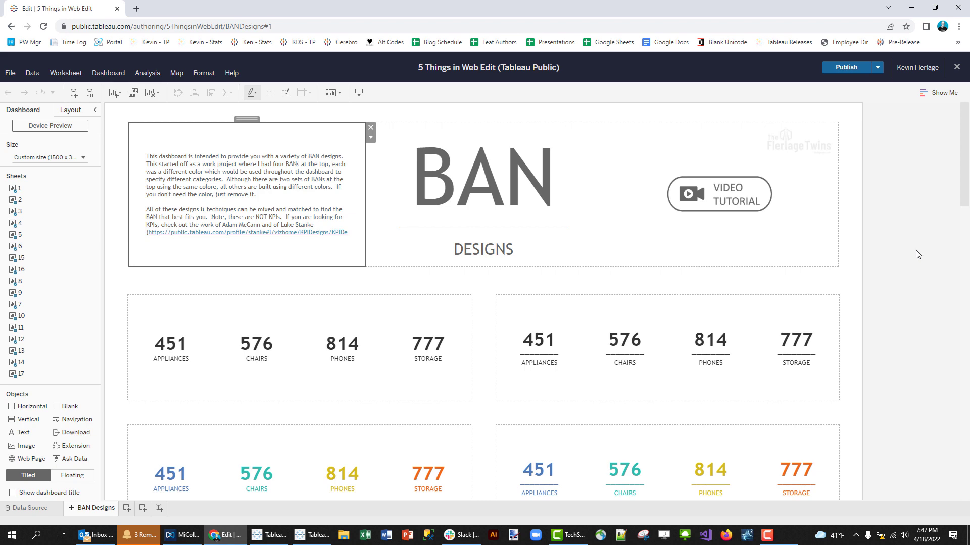
pyautogui.hotkey('ctrl', '+')
pyautogui.hotkey('ctrl', '+')
pyautogui.hotkey('ctrl', '+')
pyautogui.hotkey('ctrl', '+')
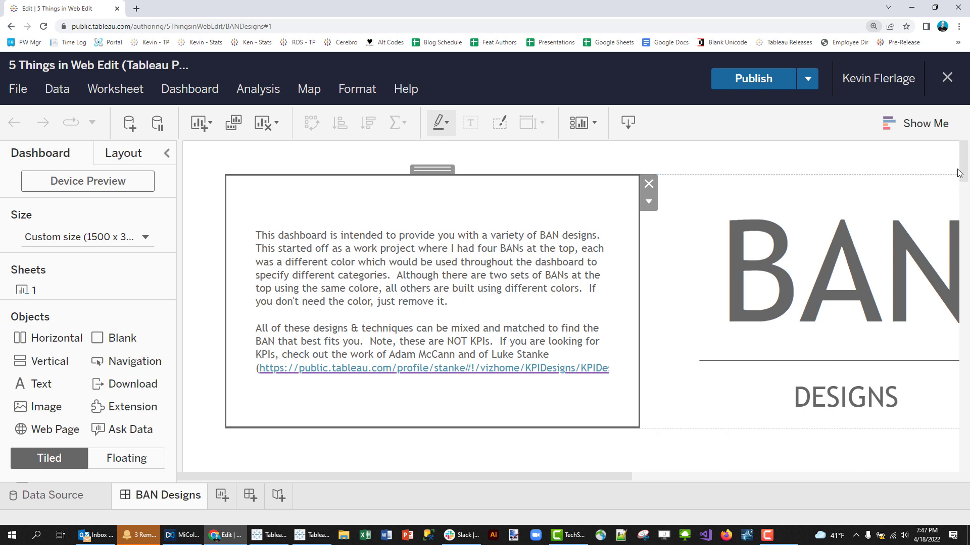
pyautogui.scroll(-3, 422, 455)
pyautogui.moveTo(381, 477); pyautogui.dragTo(709, 478)
pyautogui.scroll(3, 968, 176)
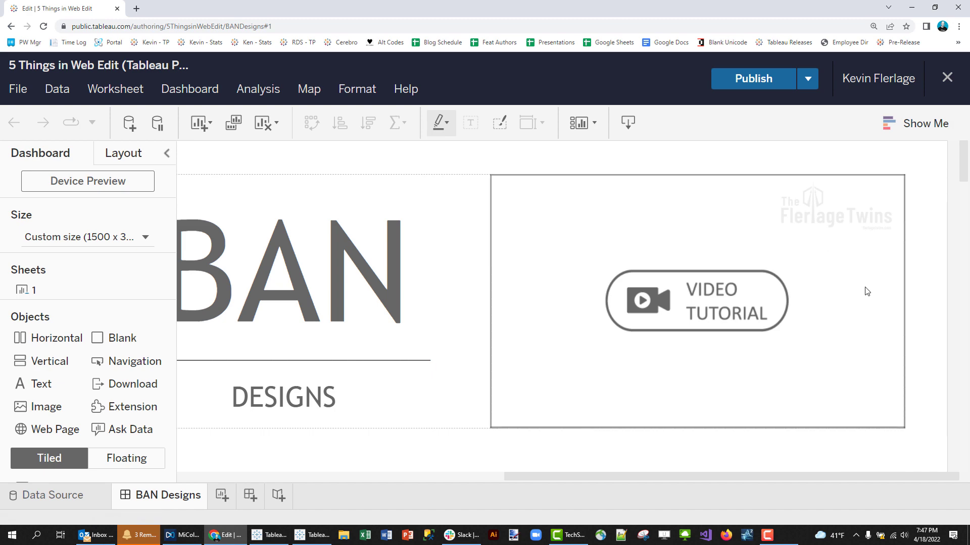
pyautogui.hotkey('ctrl', '-')
pyautogui.hotkey('ctrl', '-')
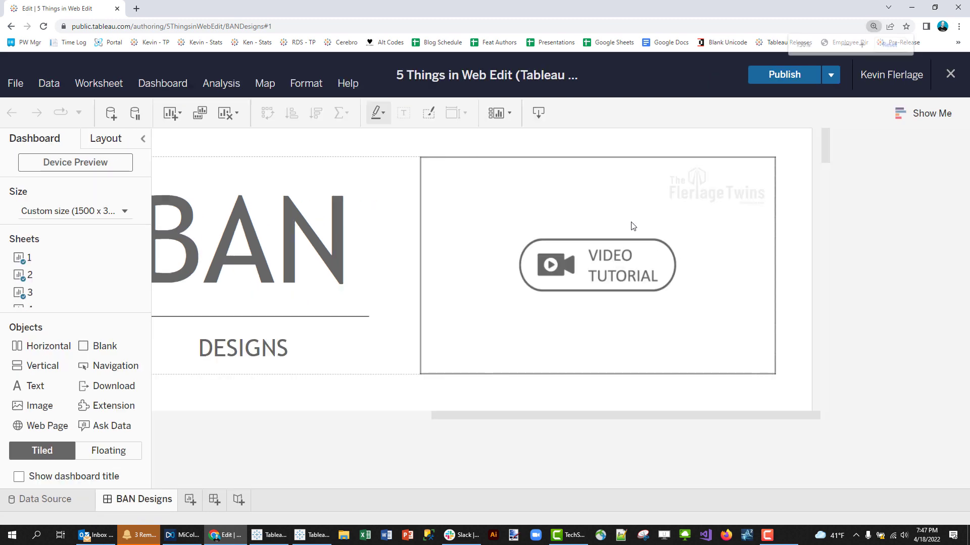
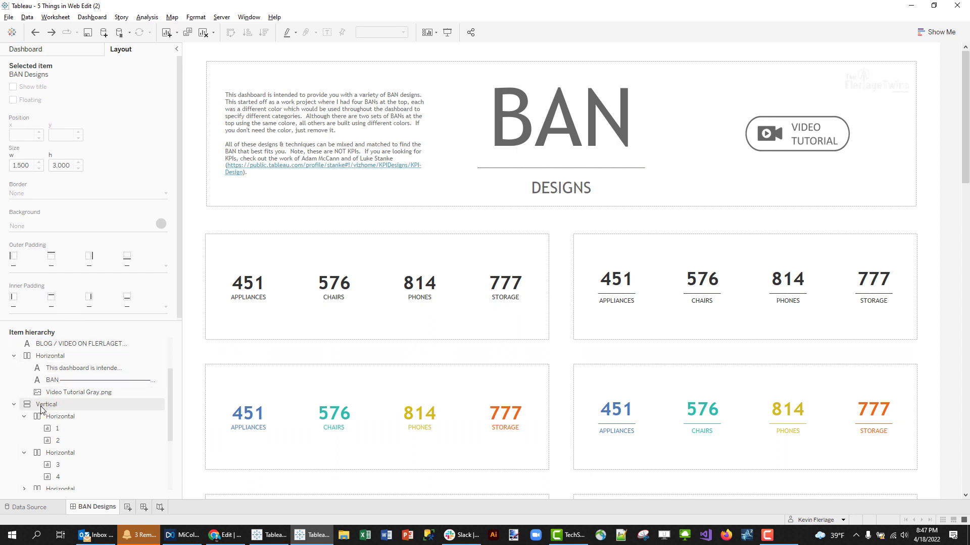
# - Try to move the Vertical container above the header's Horizontal container in the item hierarchy, and undo the move
pyautogui.scroll(-3, 169, 435)
pyautogui.moveTo(170, 437); pyautogui.dragTo(169, 379)
pyautogui.moveTo(56, 398)
pyautogui.mouseDown()
pyautogui.moveTo(60, 440)
pyautogui.moveTo(54, 394)
pyautogui.mouseUp()
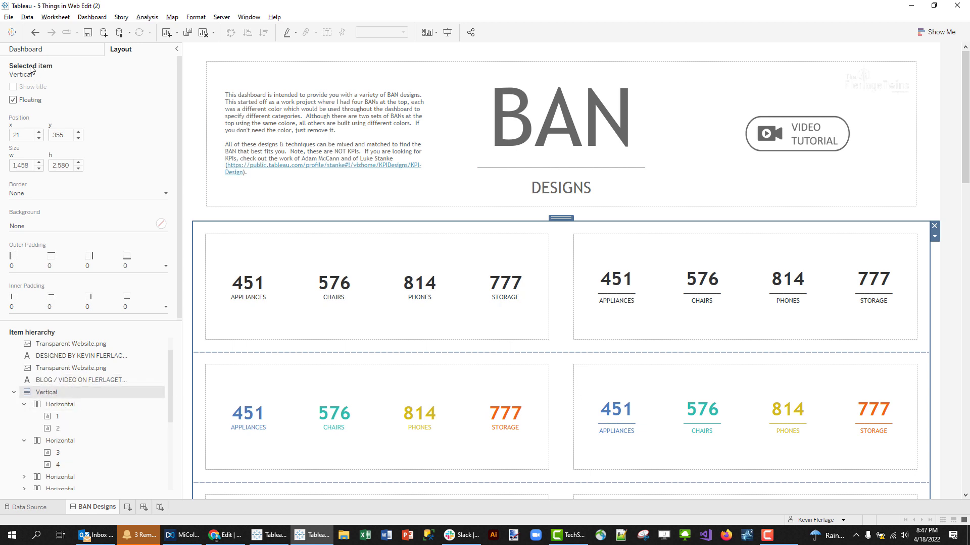
pyautogui.click(35, 32)
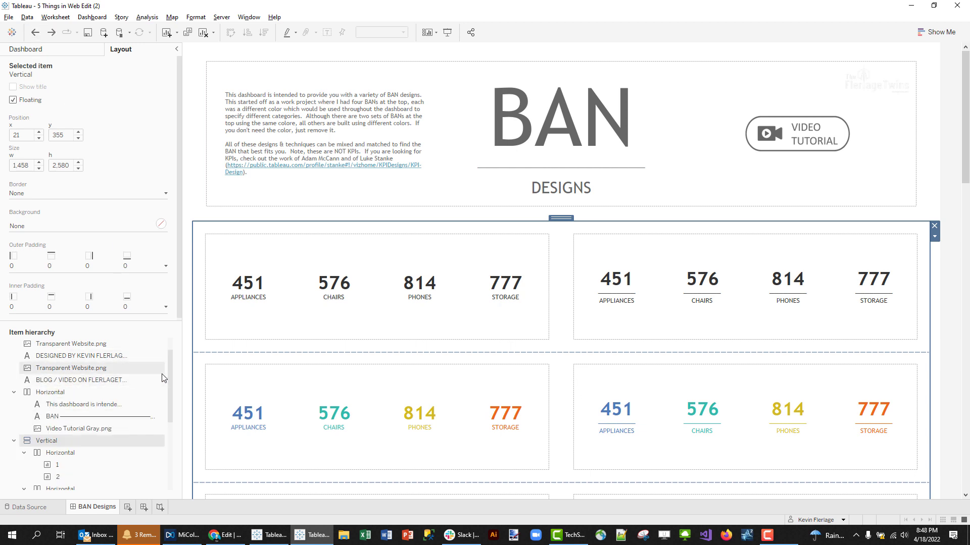
# - Select the description text, the BAN title and Video Tutorial Gray.png in turn within the header's Horizontal container
pyautogui.click(76, 407)
pyautogui.click(69, 417)
pyautogui.click(66, 431)
pyautogui.click(67, 417)
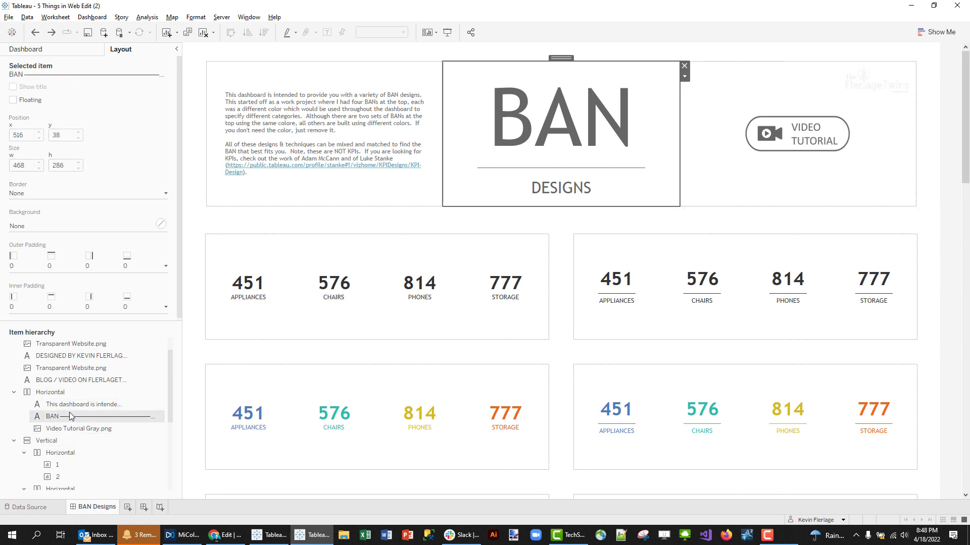
pyautogui.click(71, 410)
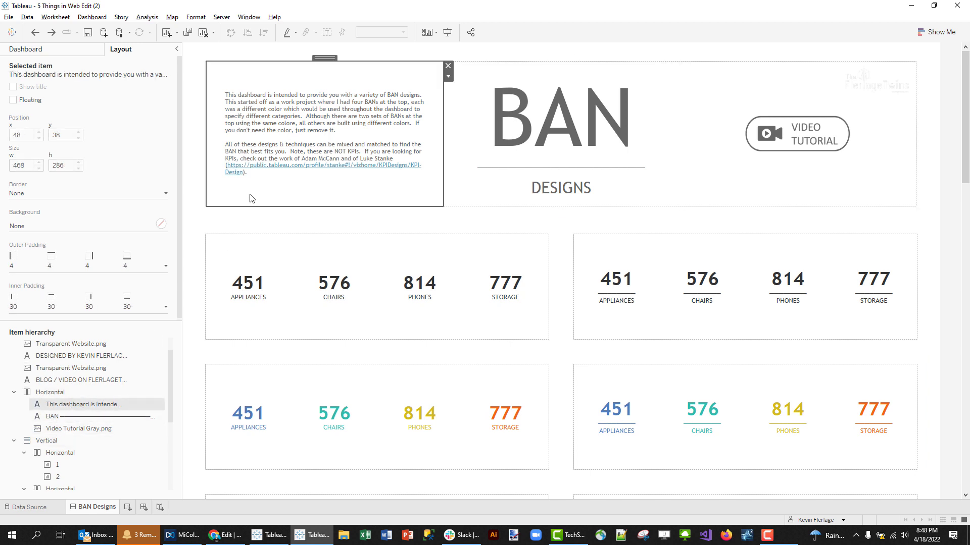
pyautogui.click(76, 417)
pyautogui.click(76, 430)
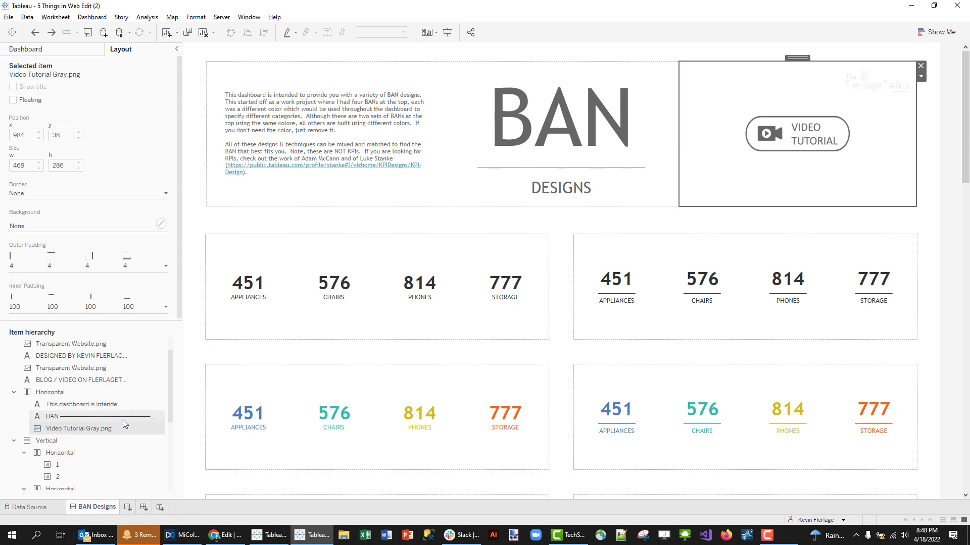
# - Switch to the web editor in Chrome and widen the layout pane to read the full item hierarchy
pyautogui.click(225, 539)
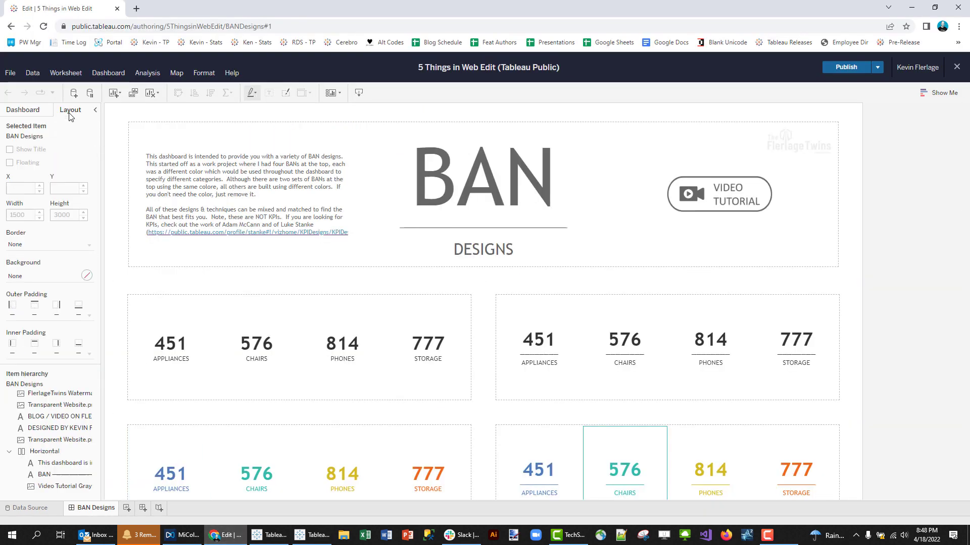
pyautogui.moveTo(101, 194); pyautogui.dragTo(218, 198)
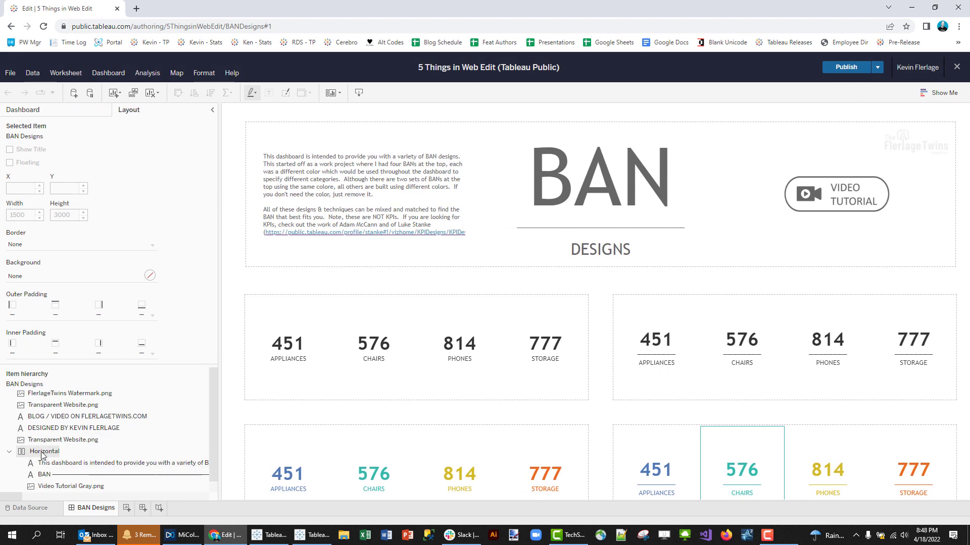
# - Try to move the header's Horizontal container into the first row of the Vertical container, and undo the move
pyautogui.scroll(-1, 45, 453)
pyautogui.moveTo(50, 443)
pyautogui.mouseDown()
pyautogui.moveTo(50, 492)
pyautogui.moveTo(53, 427)
pyautogui.mouseUp()
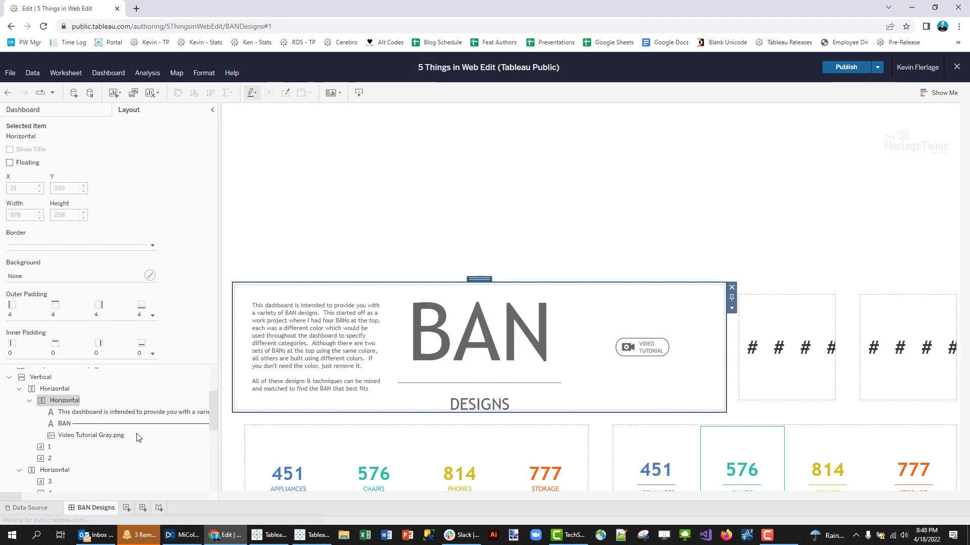
pyautogui.click(7, 92)
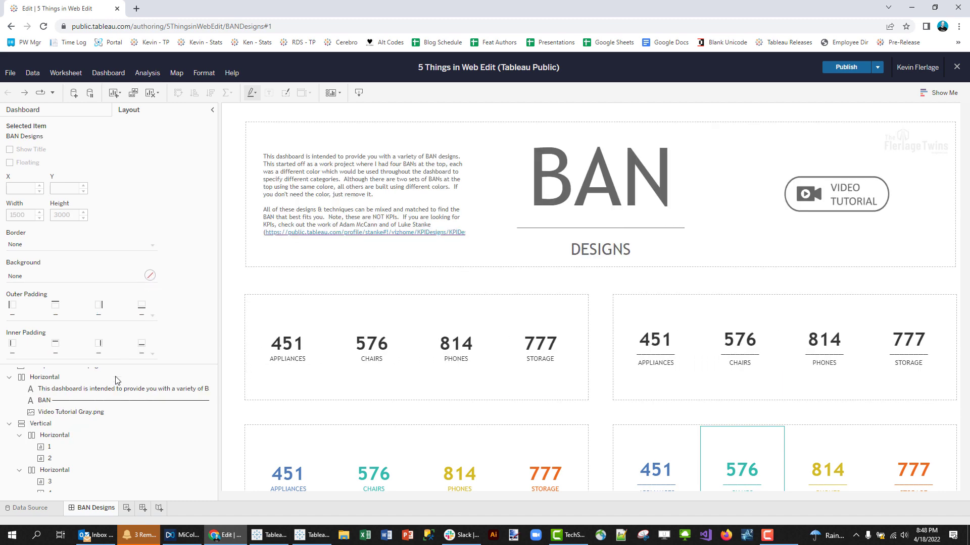
# - Move the BAN title above the description text within the header's Horizontal container in the item hierarchy
pyautogui.scroll(2, 85, 431)
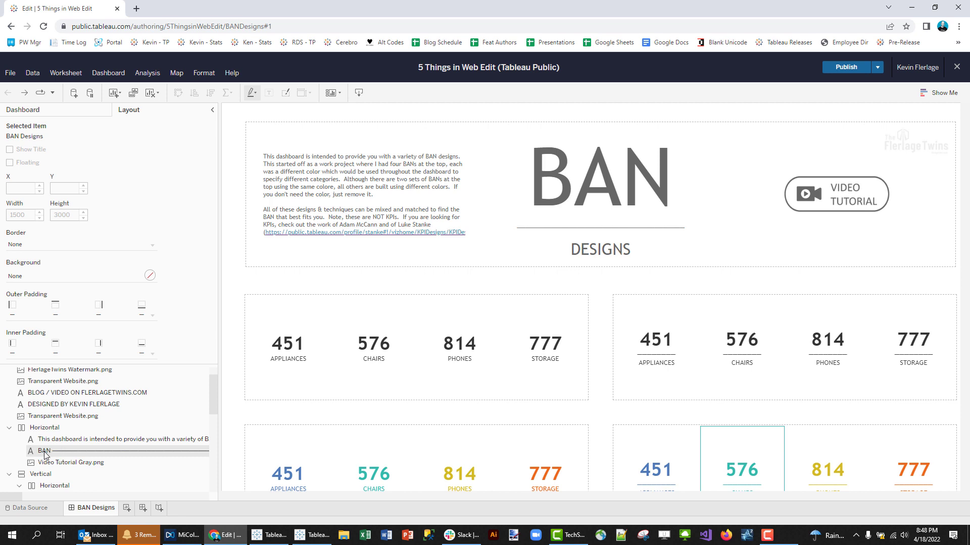
pyautogui.moveTo(45, 455); pyautogui.dragTo(124, 448)
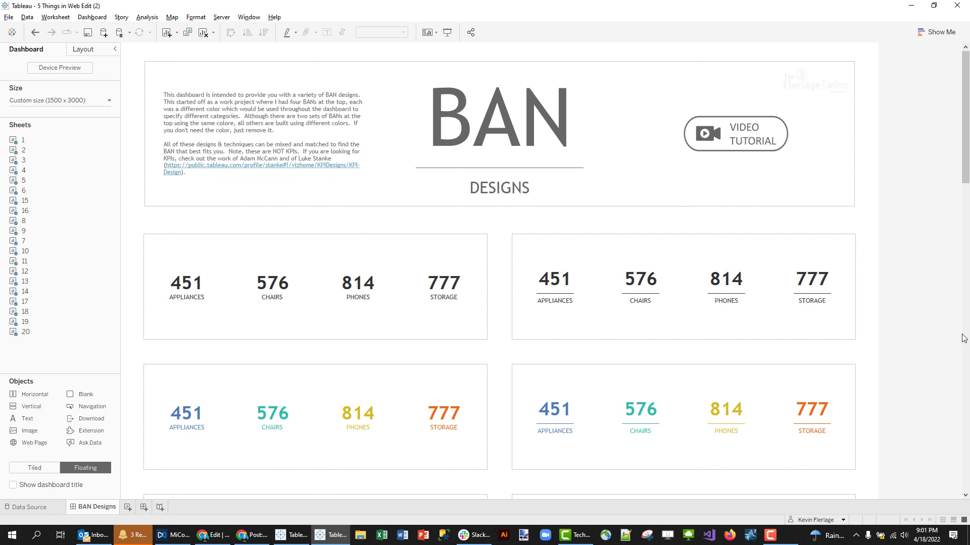
# - Add a blank worksheet in Tableau Desktop, and switch to the web editor in Chrome to add two blank worksheets
pyautogui.hotkey('ctrl', 'm')
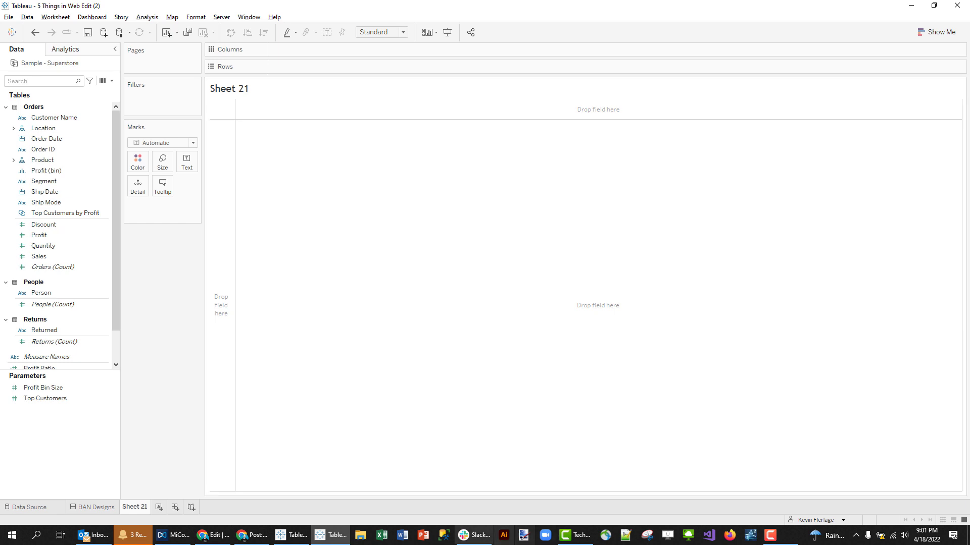
pyautogui.click(213, 535)
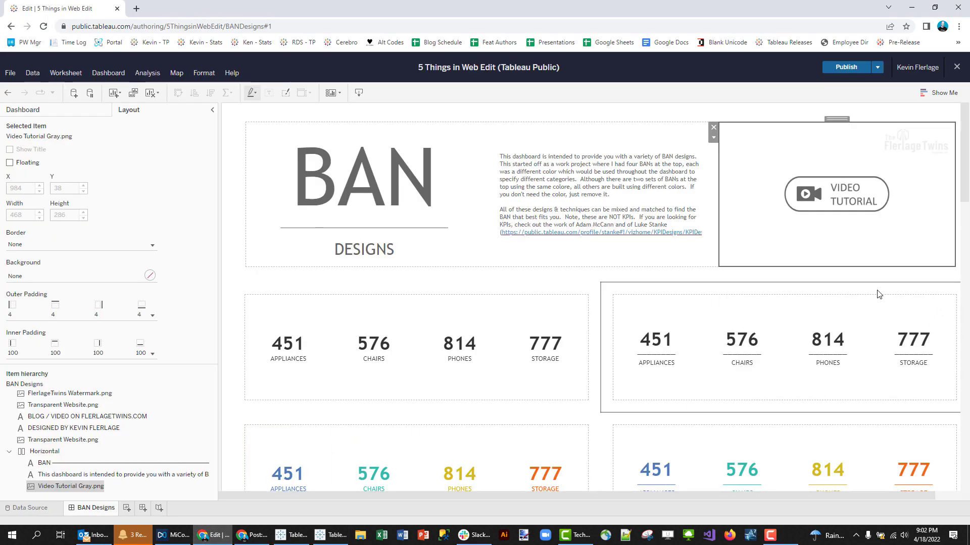
pyautogui.hotkey('ctrl', 'alt', 't')
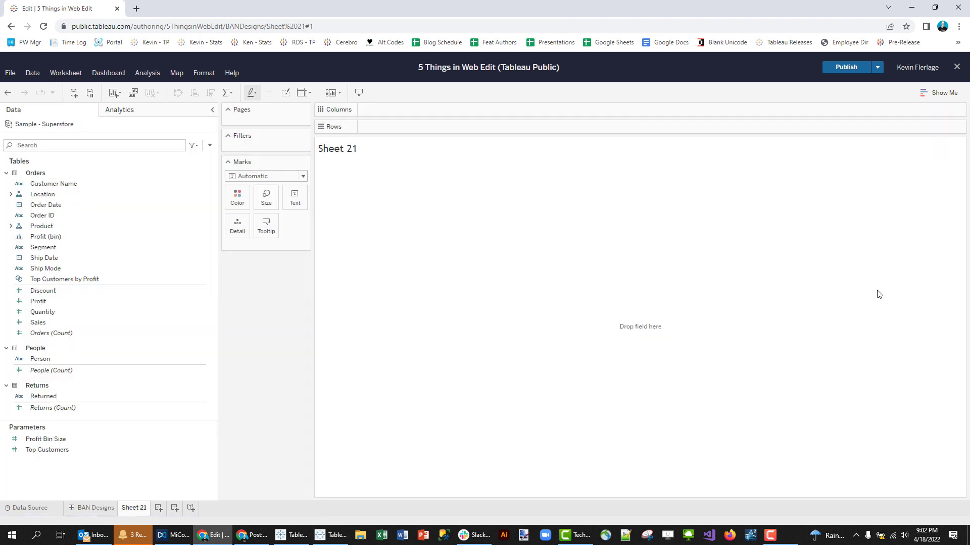
pyautogui.hotkey('ctrl', 'alt', 't')
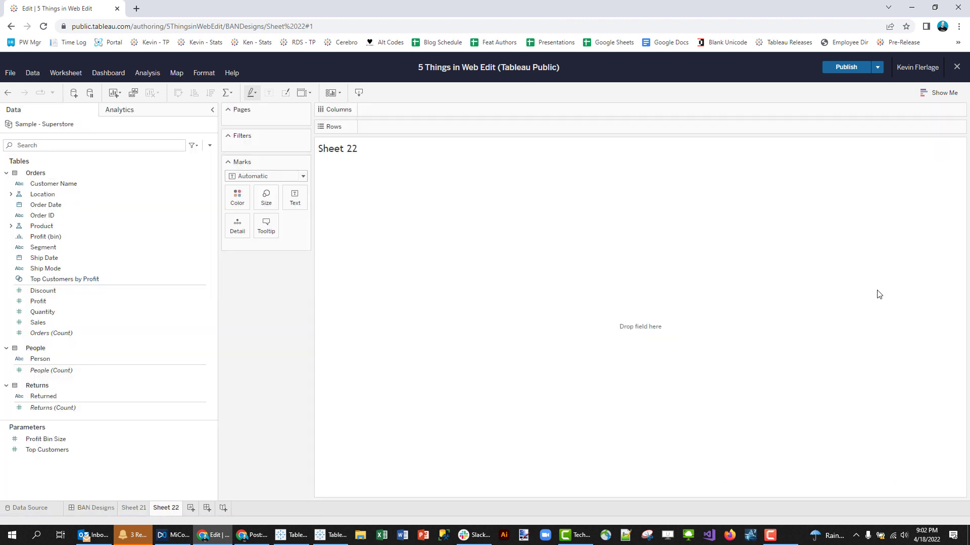
# - Open the alias renaming of the Sample - Superstore data source and cancel it
pyautogui.hotkey('alt', 'F2')
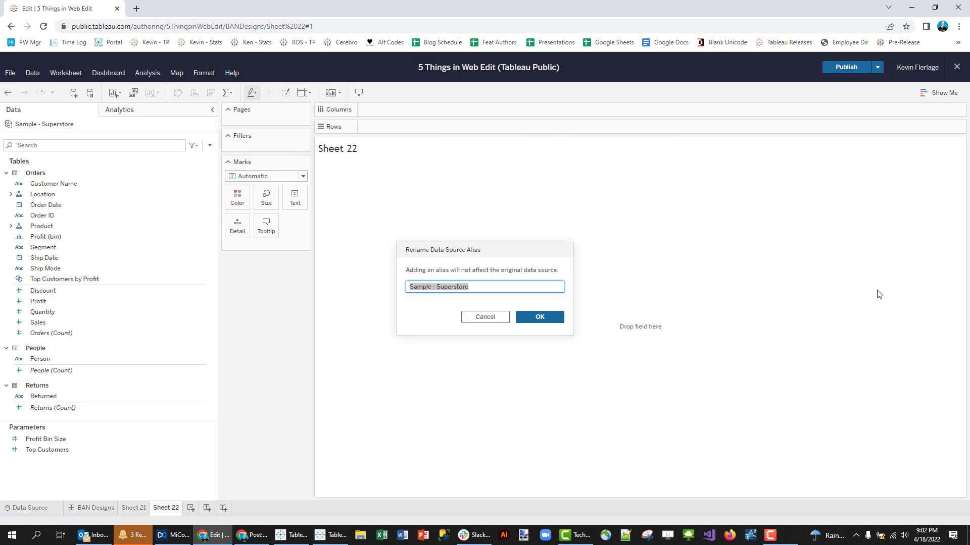
pyautogui.click(485, 317)
pyautogui.hotkey('ctrl', 's')
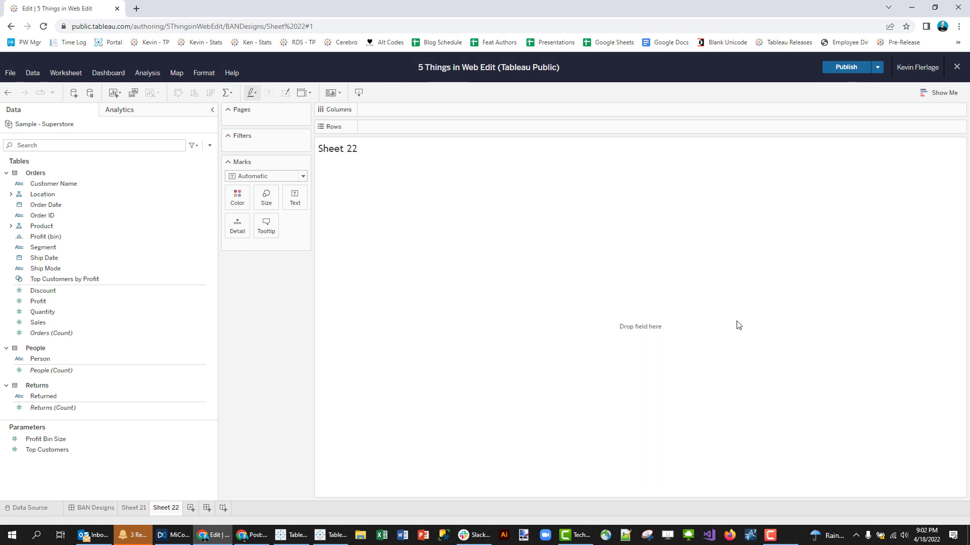
pyautogui.hotkey('ctrl', 'alt', 's')
pyautogui.hotkey('alt', 'q')
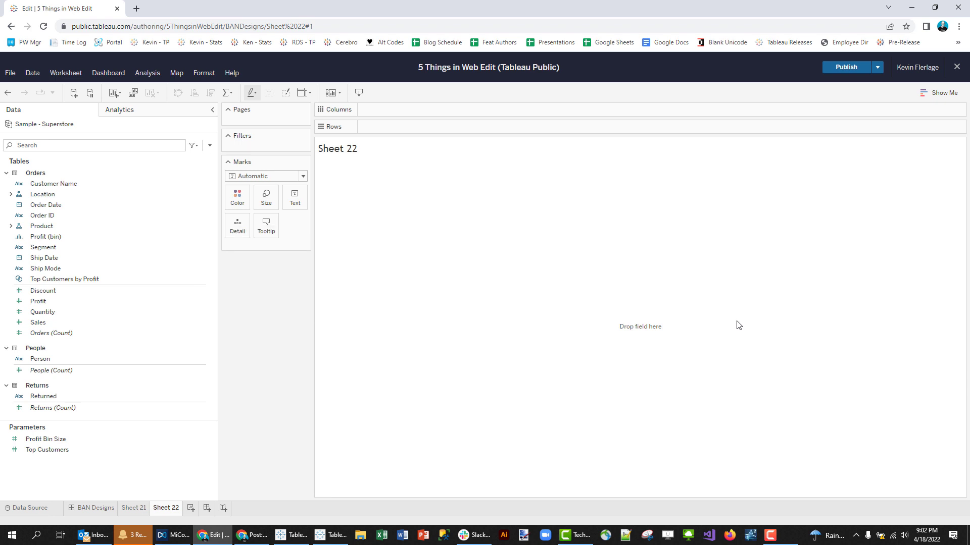